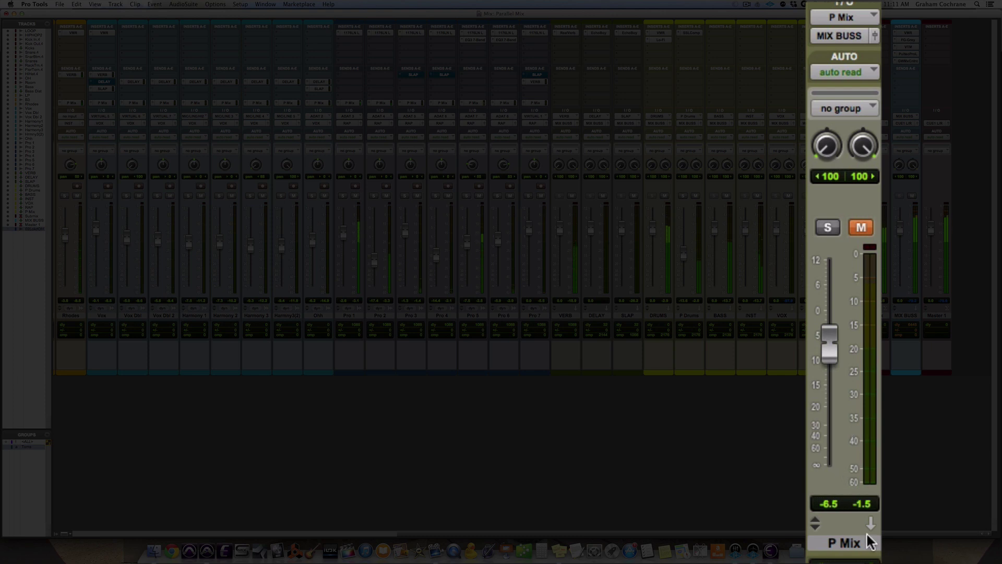
# Step: A/B the mix by muting and unmuting the P Mix aux three times, leaving it unmuted
pyautogui.click(861, 227)
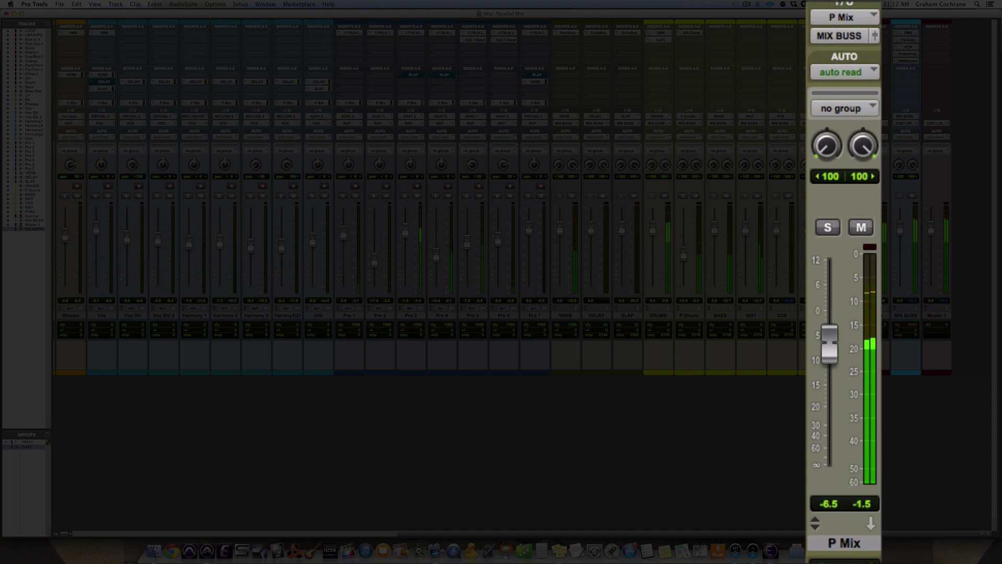
pyautogui.click(861, 228)
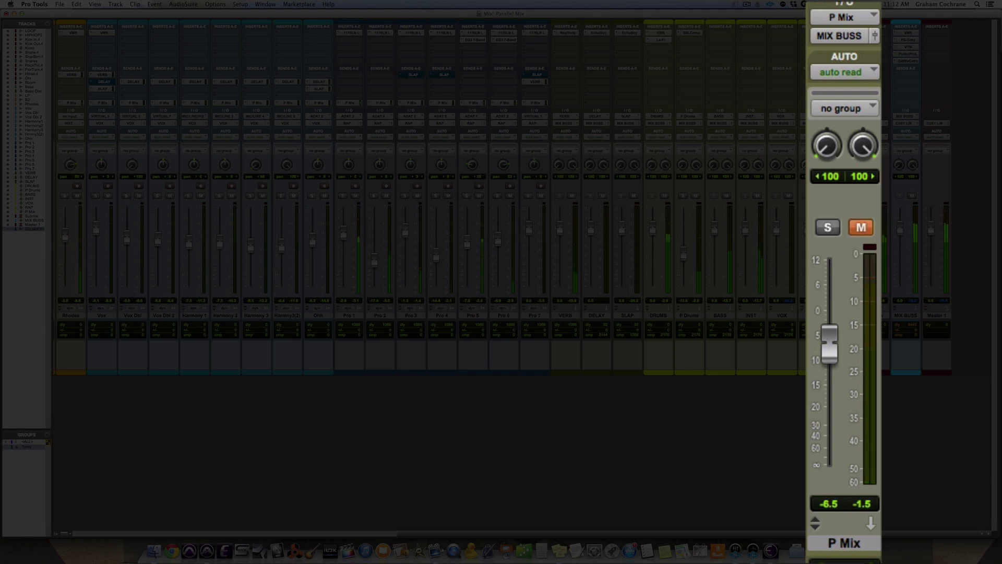
pyautogui.click(869, 229)
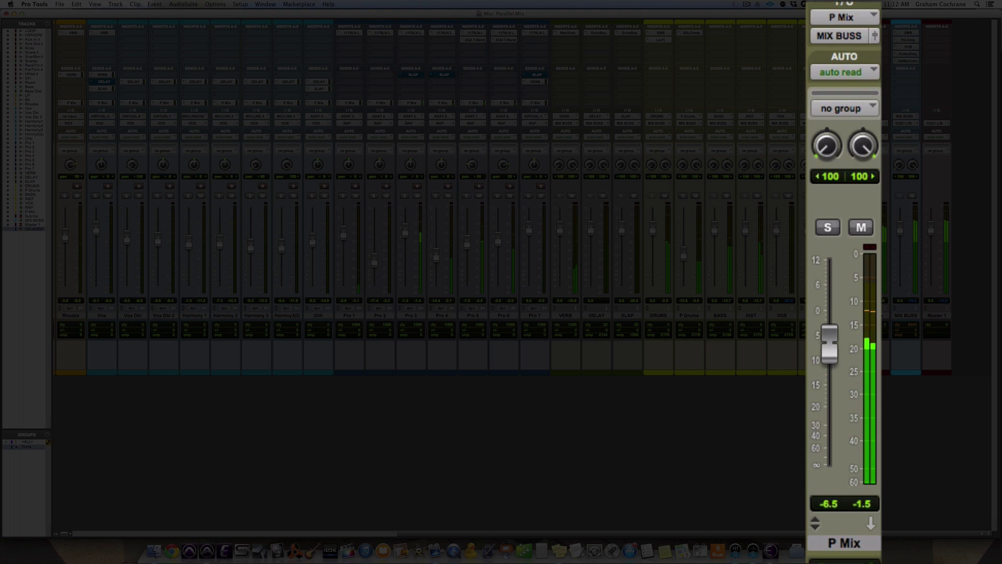
pyautogui.click(869, 229)
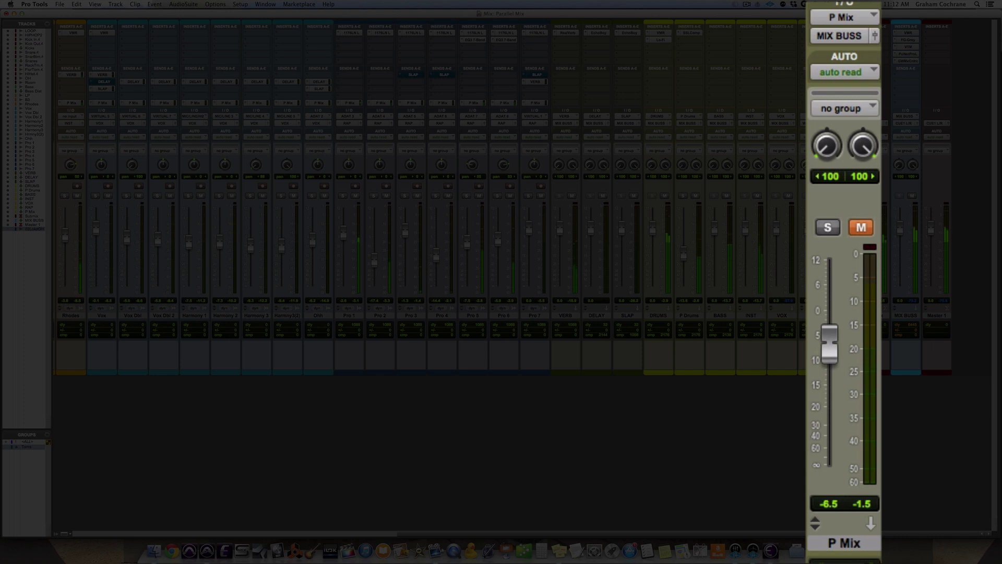
pyautogui.click(866, 229)
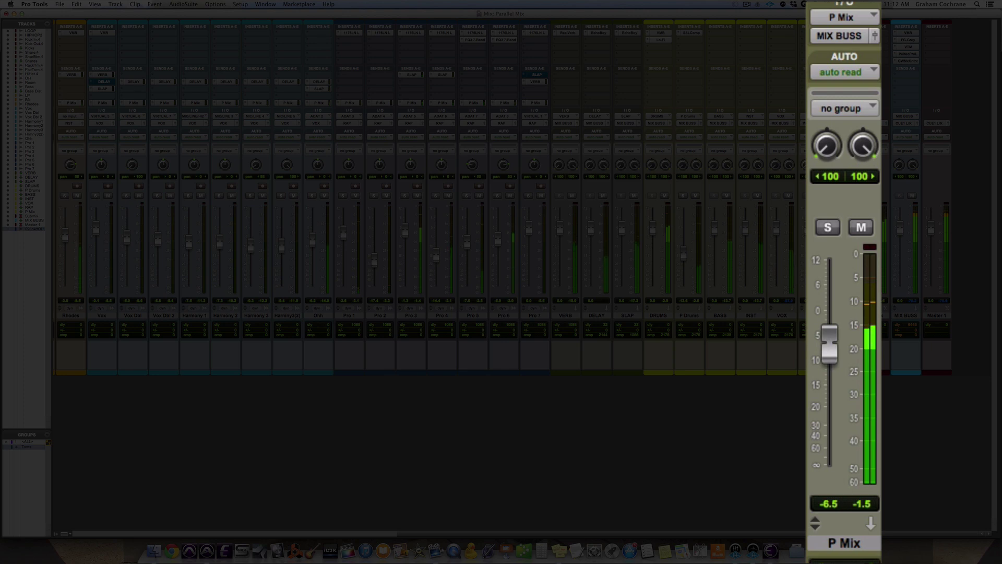
pyautogui.click(869, 227)
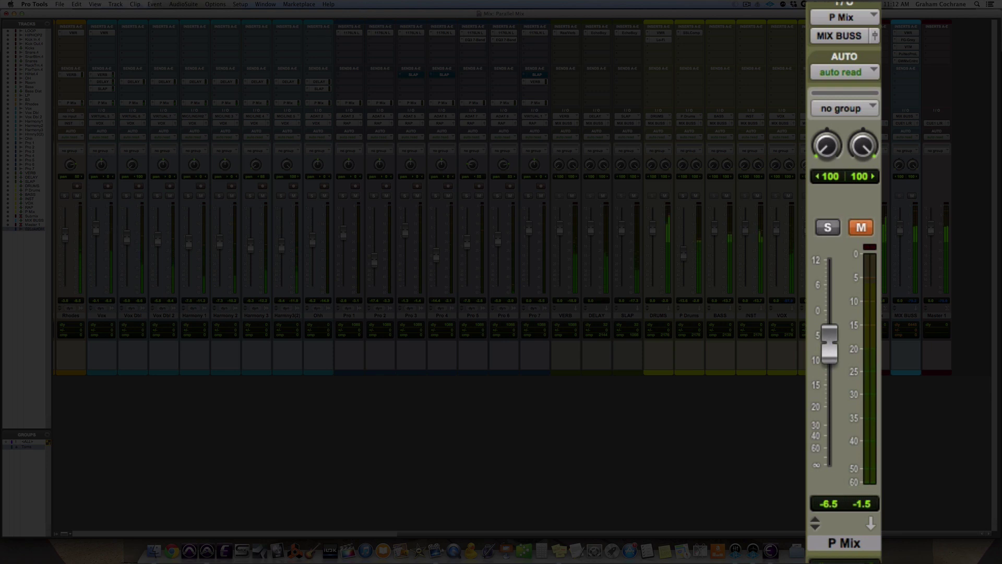
pyautogui.click(862, 229)
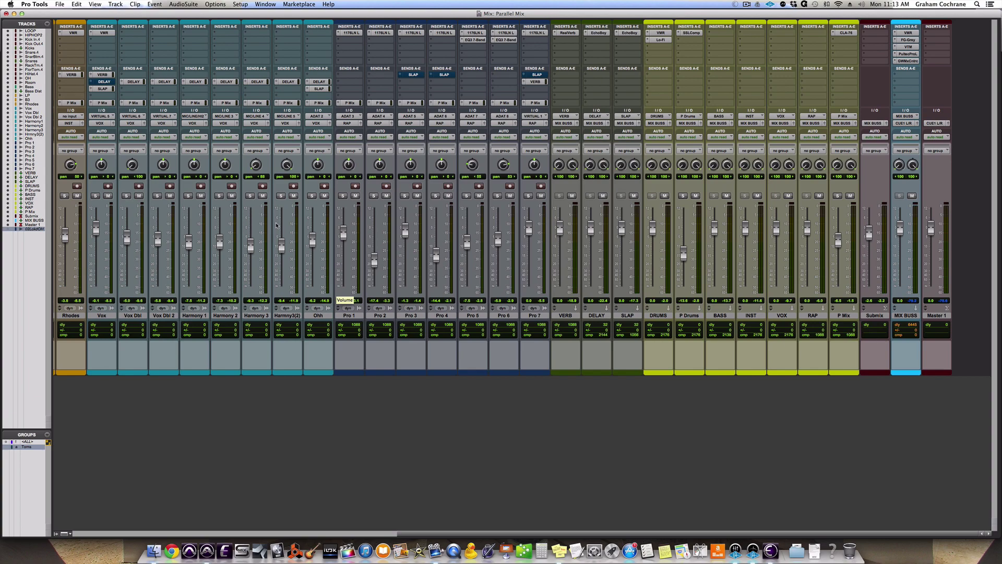
# Step: Scroll left and inspect the P Mix sends on the Bass, LP and B3 tracks
pyautogui.hscroll(-10, 318, 225)
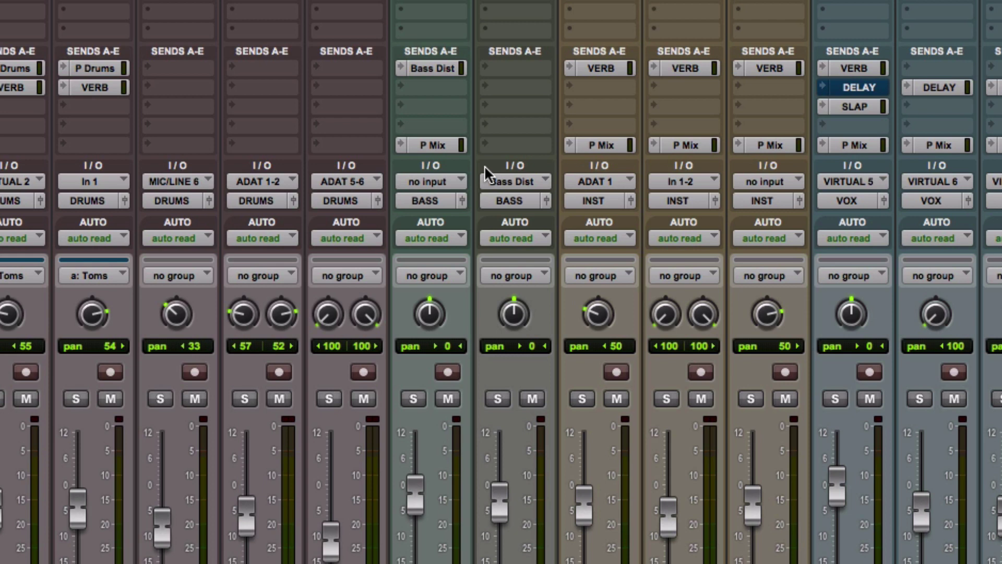
pyautogui.click(444, 143)
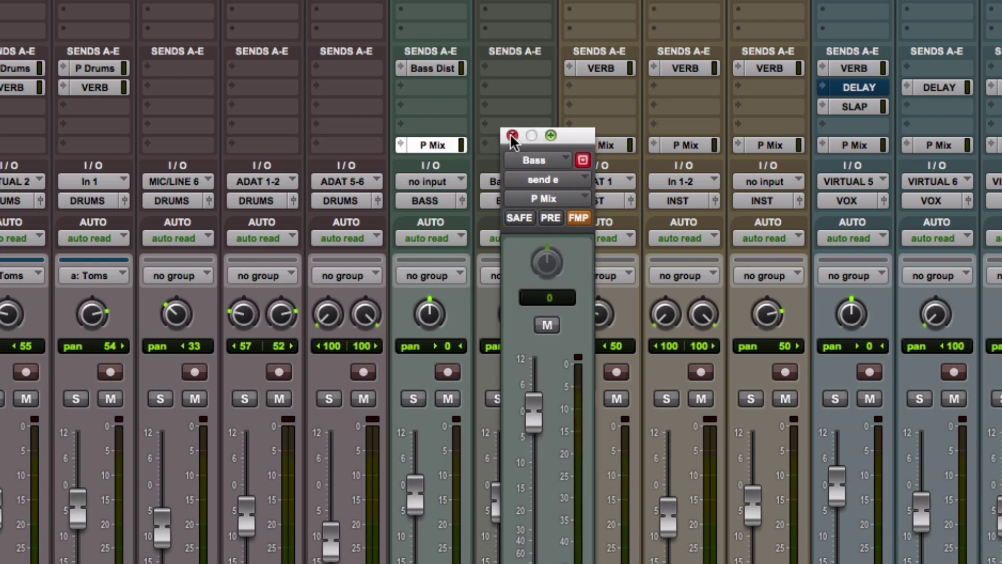
pyautogui.click(511, 135)
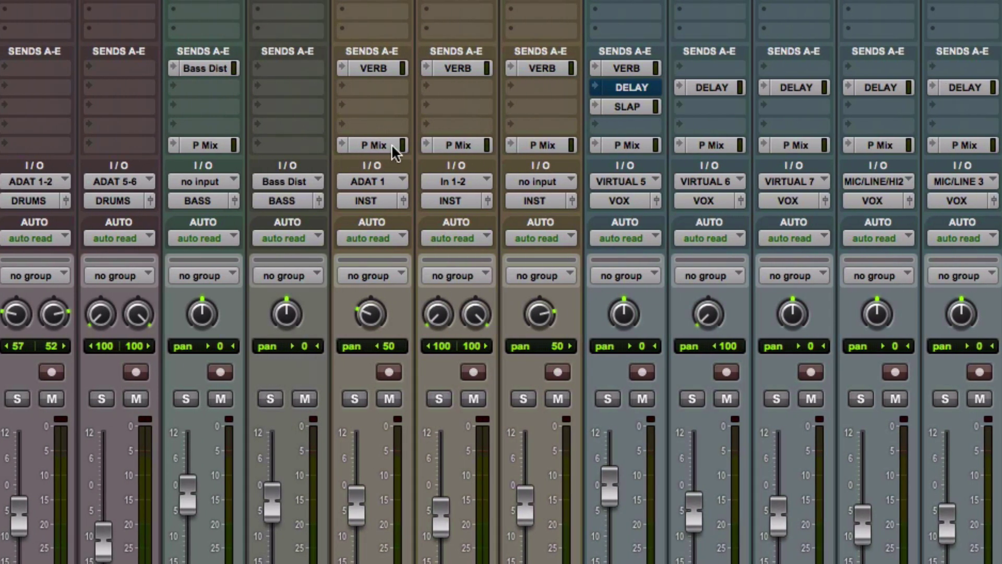
pyautogui.click(392, 143)
pyautogui.click(454, 141)
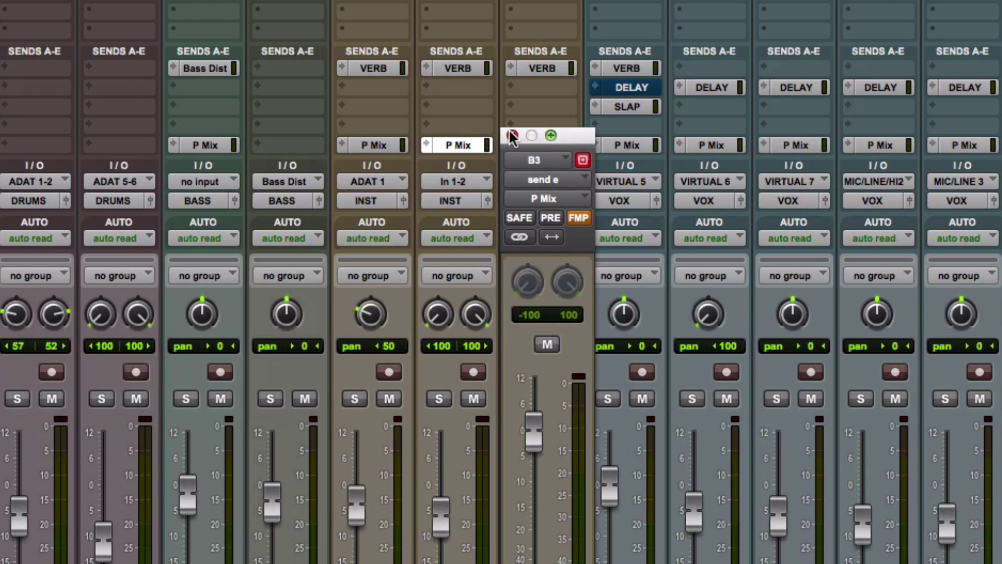
pyautogui.click(551, 135)
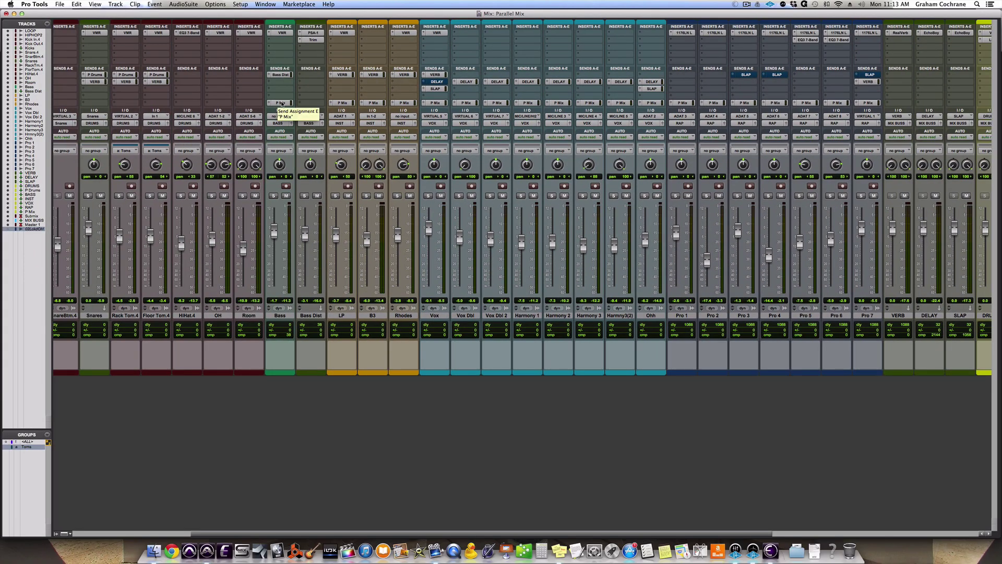
pyautogui.click(342, 103)
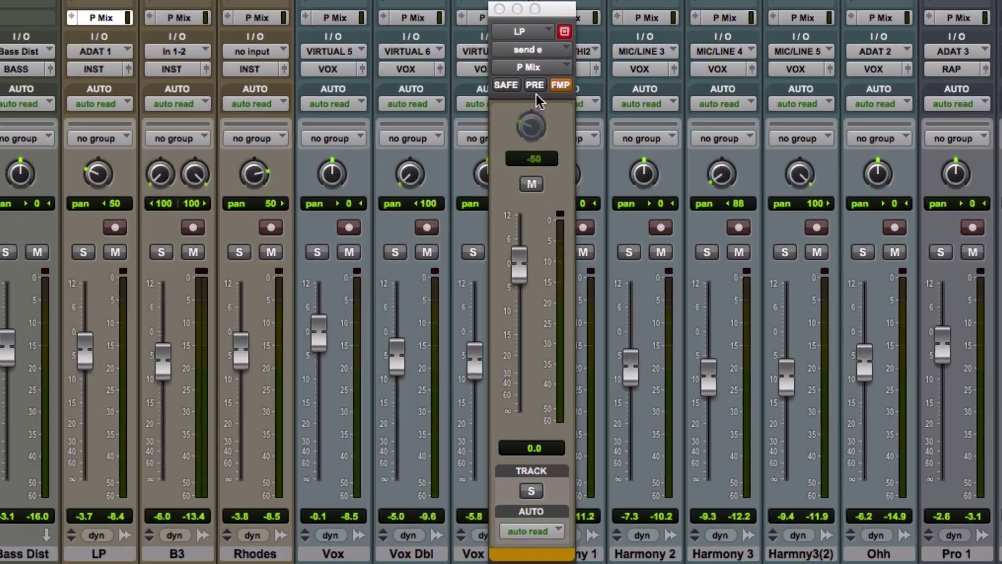
pyautogui.click(535, 86)
pyautogui.click(535, 86)
pyautogui.moveTo(558, 9); pyautogui.dragTo(21, 137)
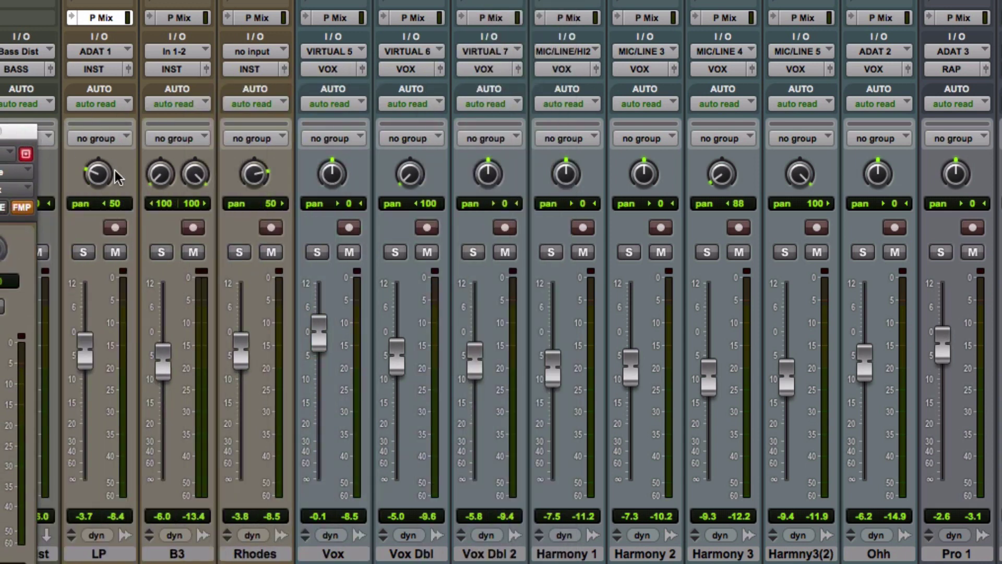
pyautogui.click(116, 556)
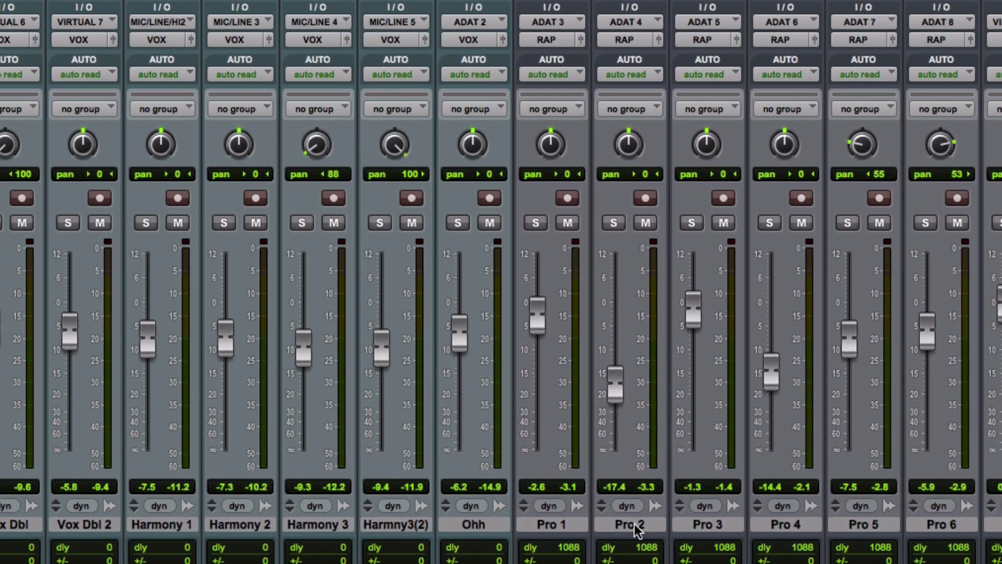
pyautogui.click(819, 537)
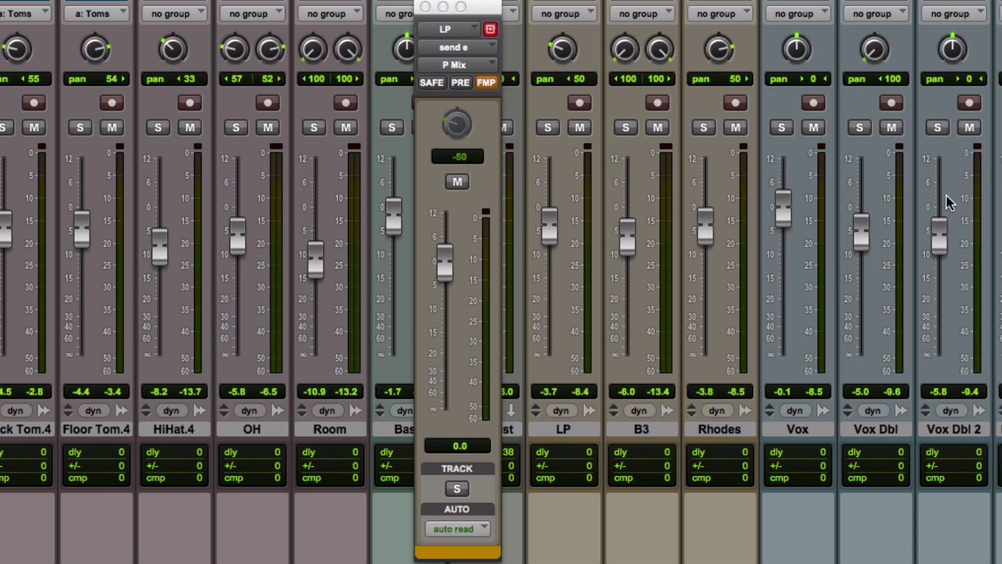
pyautogui.click(427, 8)
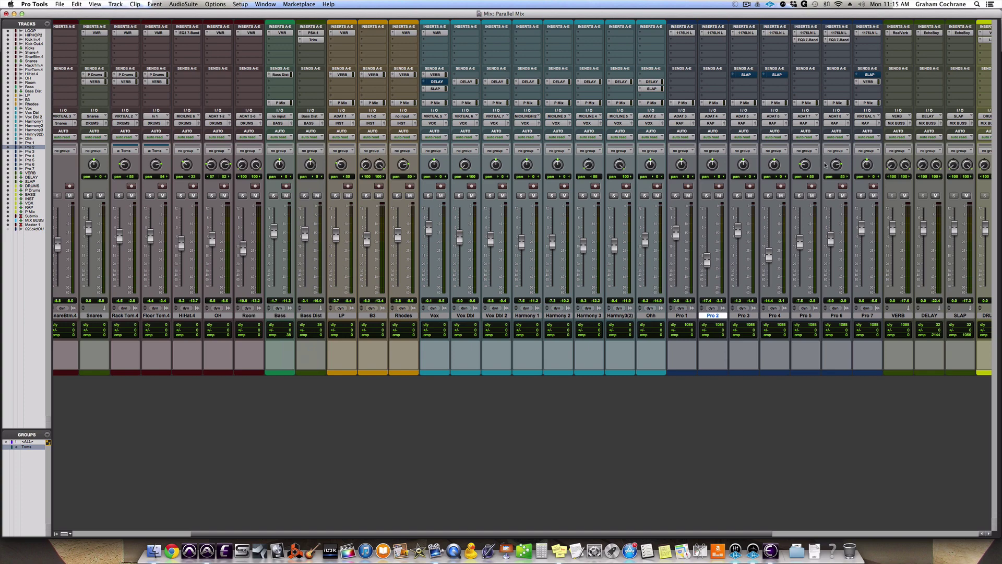
# Step: Mute RAP, VOX, INST, BASS, P Drums and DRUMS, and bypass P Mix's CLA-76
pyautogui.hscroll(10, 825, 165)
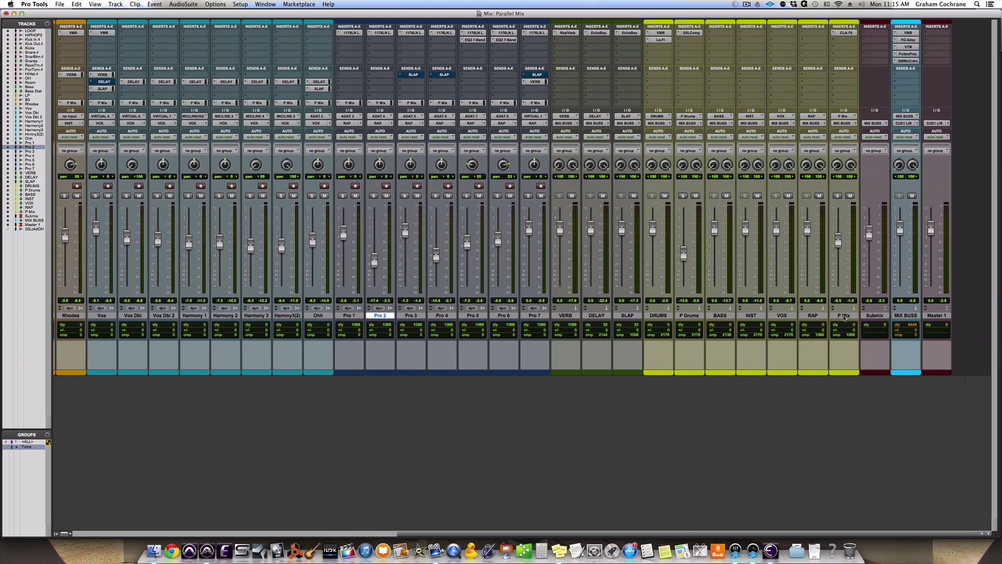
pyautogui.click(844, 316)
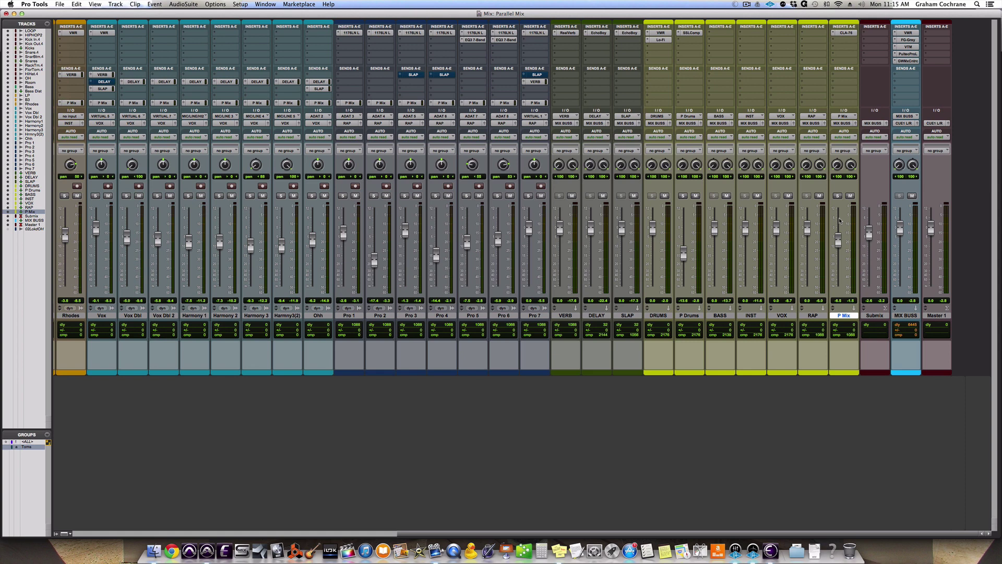
pyautogui.click(818, 196)
pyautogui.click(788, 196)
pyautogui.click(756, 196)
pyautogui.click(726, 196)
pyautogui.click(696, 196)
pyautogui.click(664, 196)
pyautogui.click(846, 34)
# Step: Play the mix and mute the VERB, DELAY and SLAP effect returns
pyautogui.press('space')
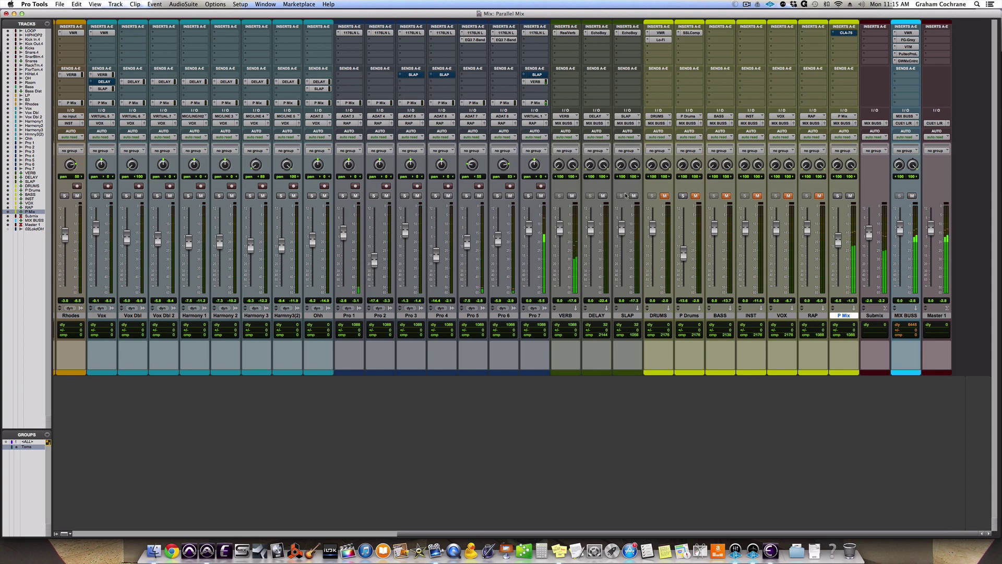
pyautogui.click(571, 196)
pyautogui.click(602, 196)
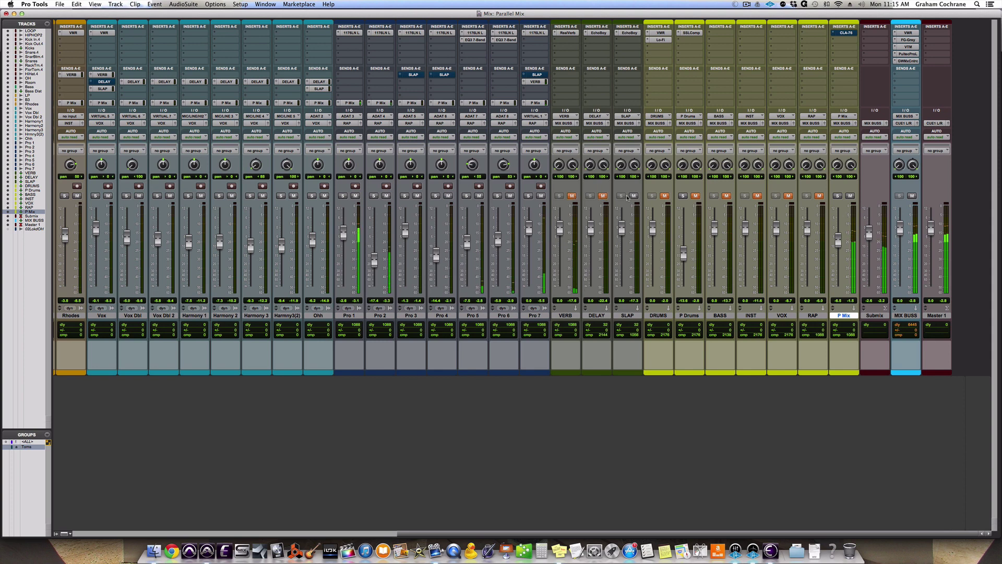
pyautogui.click(633, 196)
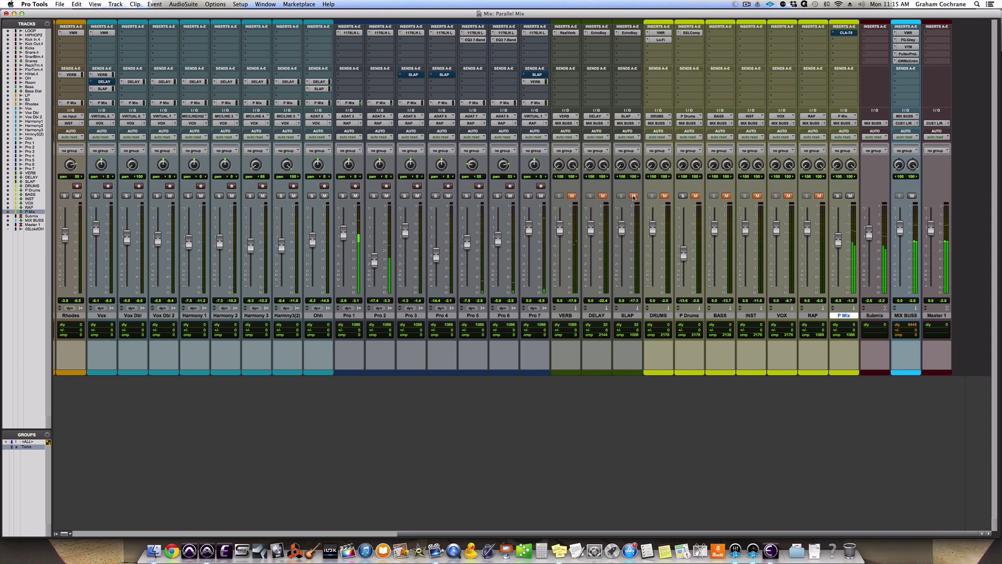
pyautogui.click(849, 34)
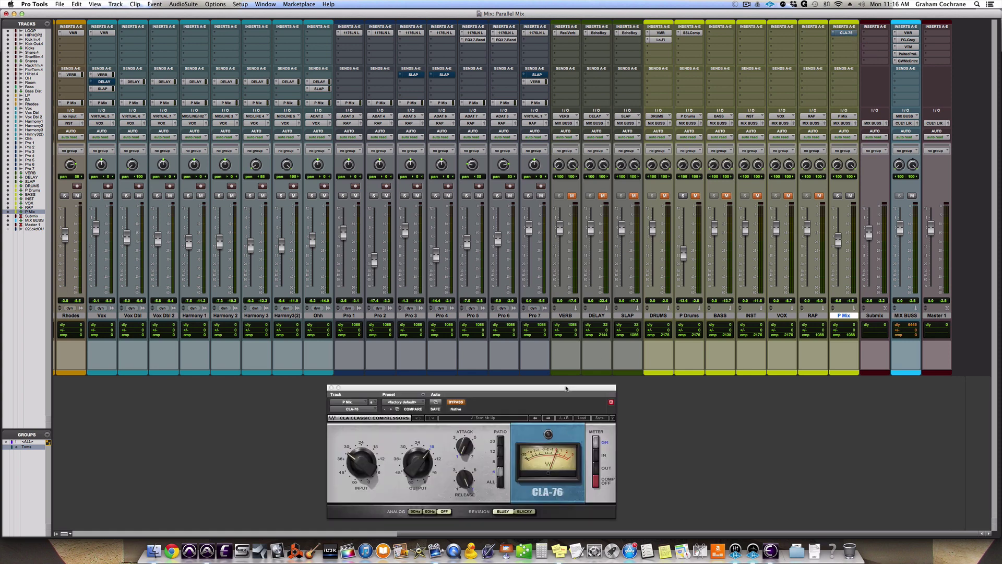
pyautogui.moveTo(565, 388); pyautogui.dragTo(683, 102)
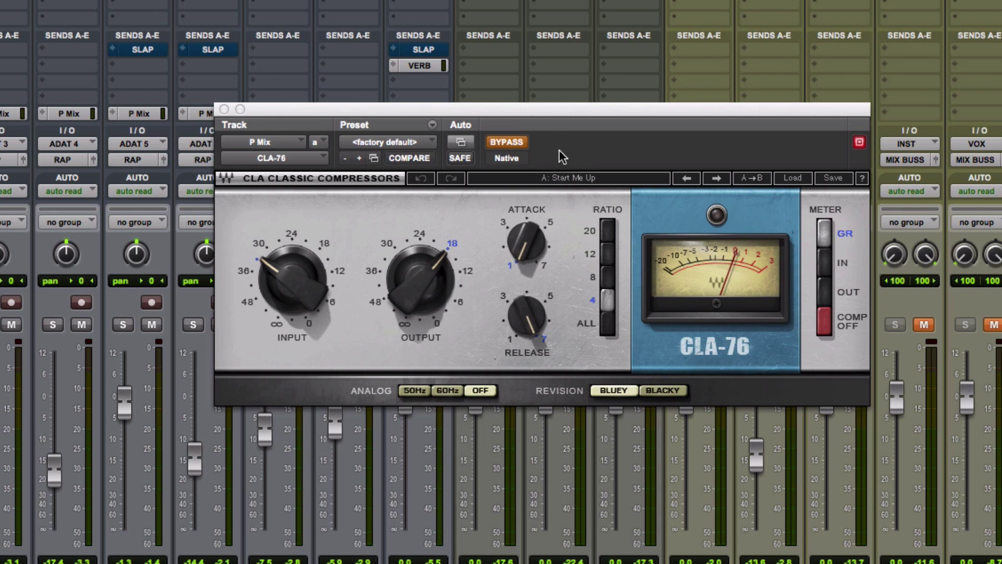
pyautogui.click(509, 140)
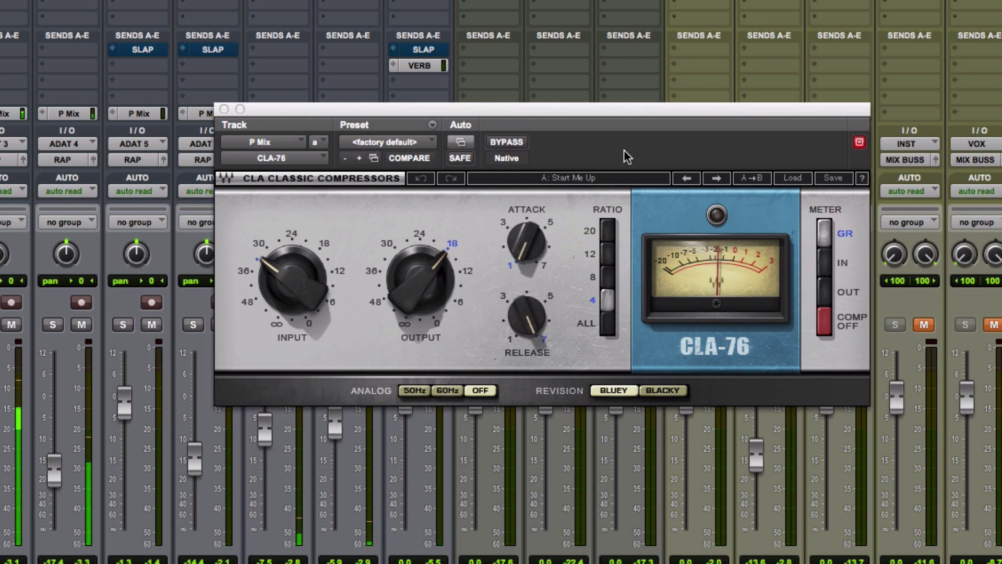
pyautogui.click(505, 140)
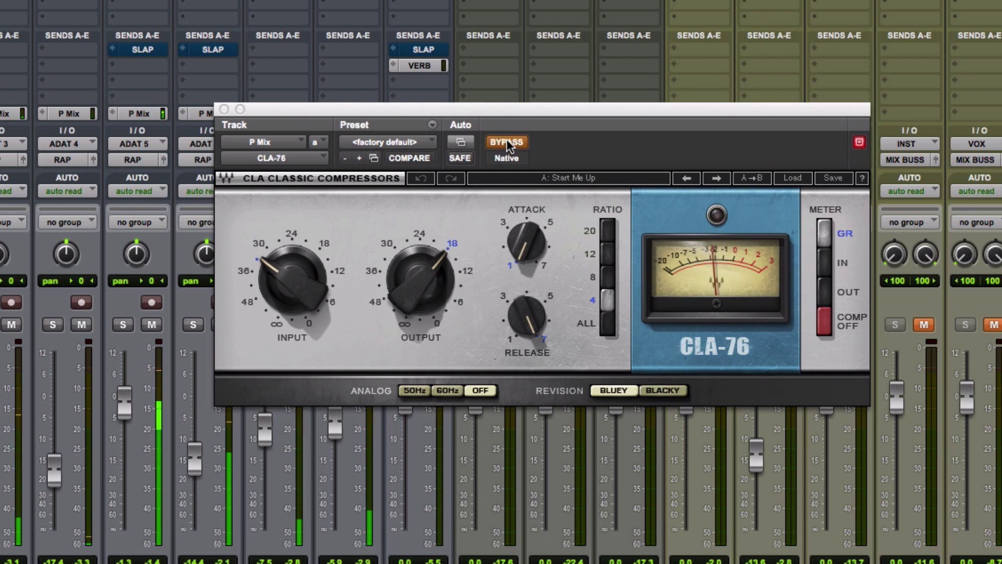
pyautogui.click(506, 140)
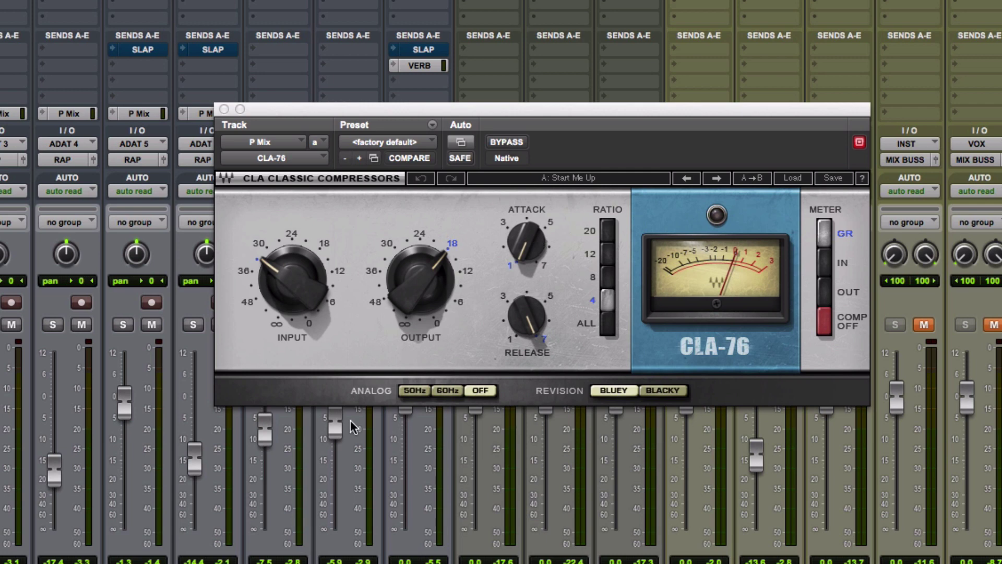
# Step: Close the CLA-76, unmute RAP, VOX, INST, BASS and P Drums, and drop P Mix to -∞
pyautogui.press('super+w')
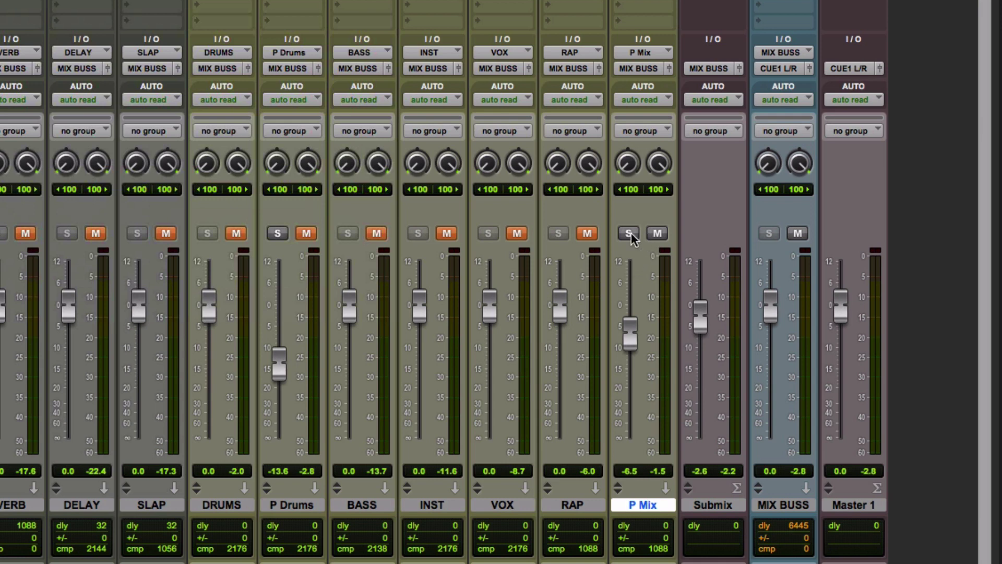
pyautogui.click(588, 233)
pyautogui.click(518, 233)
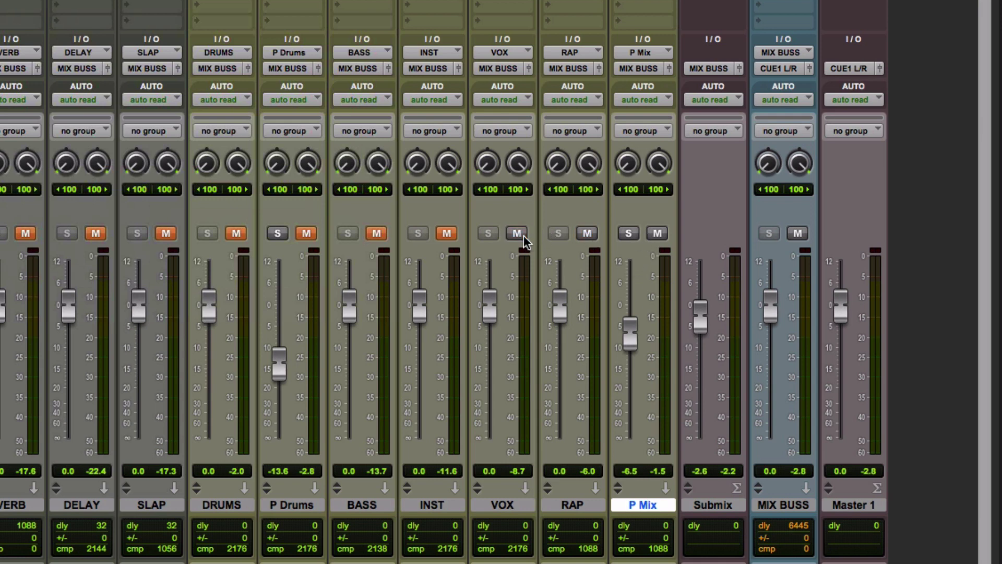
pyautogui.click(439, 233)
pyautogui.click(373, 233)
pyautogui.click(308, 232)
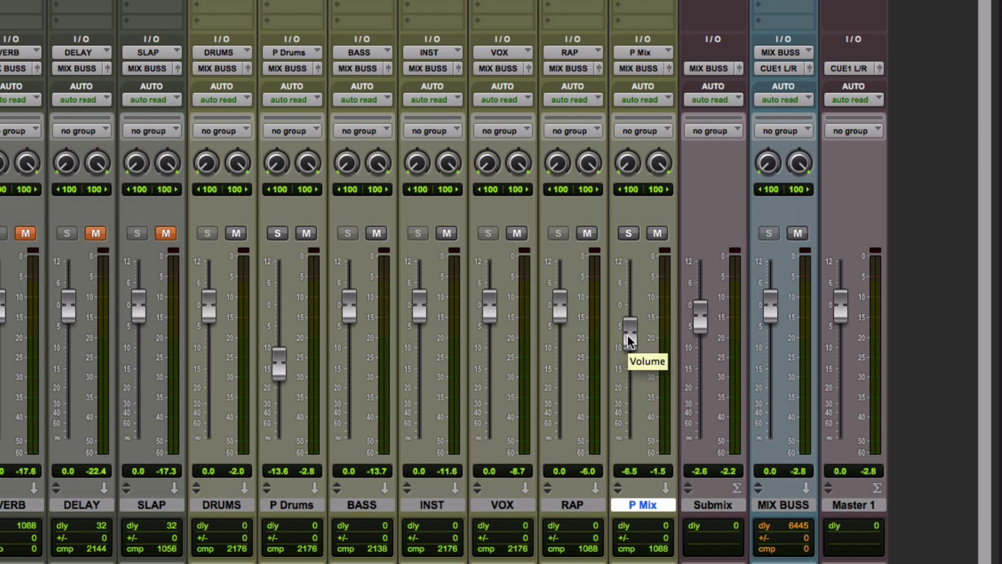
pyautogui.moveTo(629, 339); pyautogui.dragTo(661, 477)
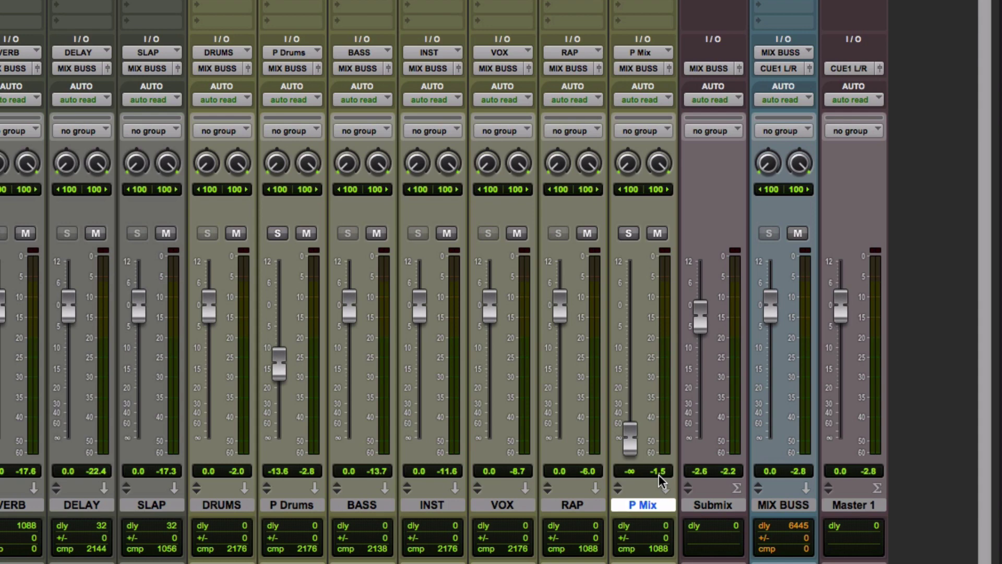
# Step: During playback, raise P Mix from -∞ to about -8.8 dB, muting and unmuting it to compare
pyautogui.press('space')
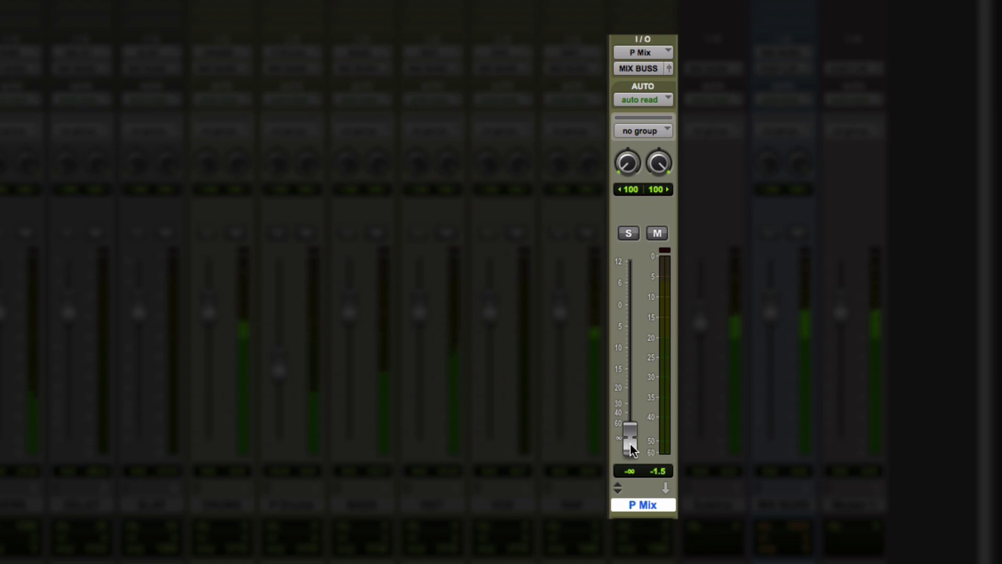
pyautogui.moveTo(630, 443); pyautogui.dragTo(634, 356)
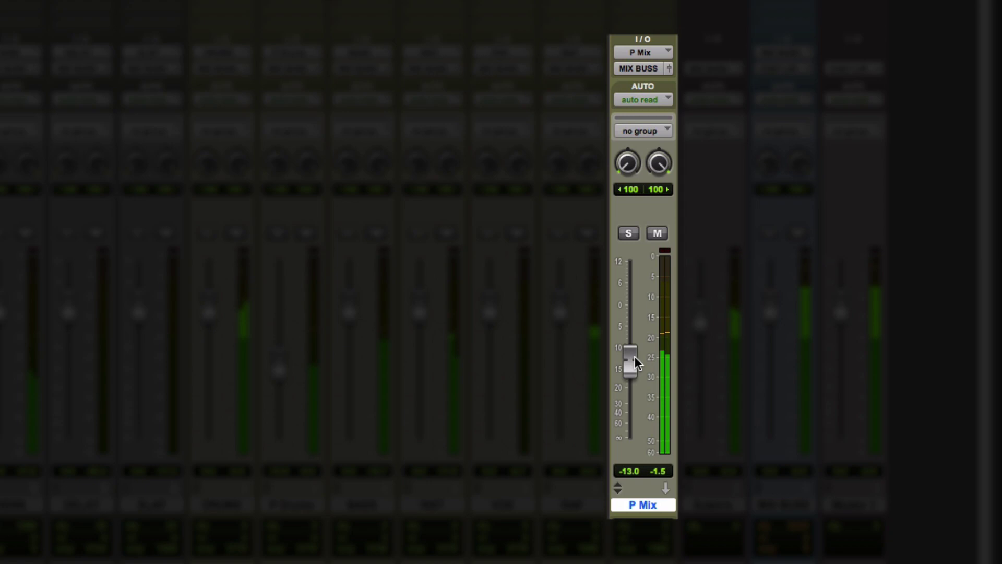
pyautogui.click(657, 234)
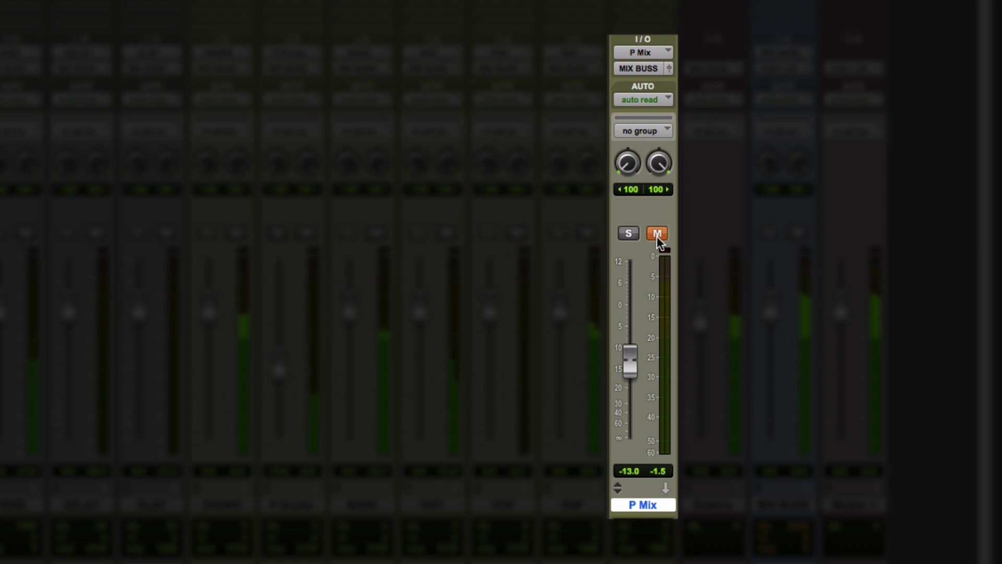
pyautogui.click(656, 234)
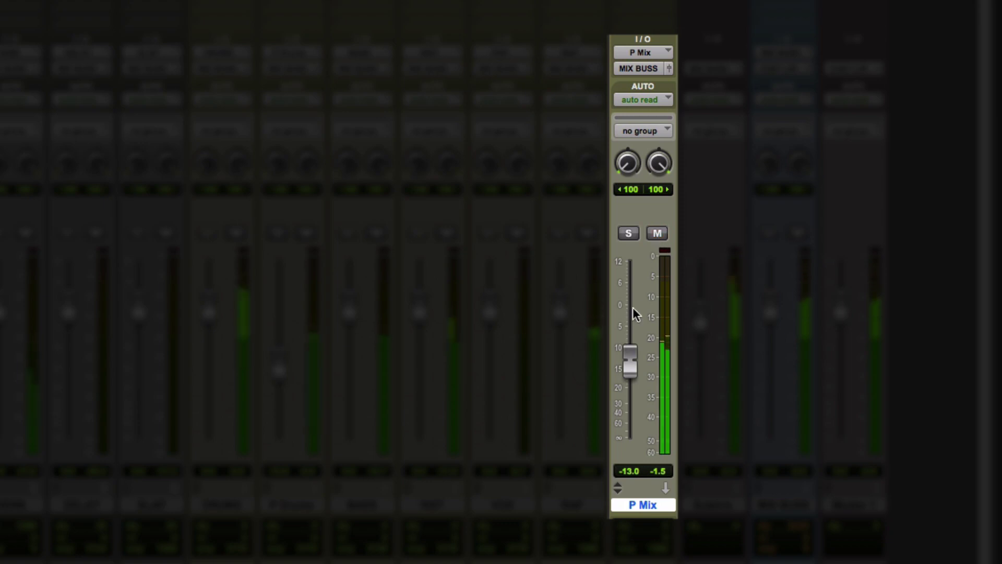
pyautogui.moveTo(624, 355); pyautogui.dragTo(628, 338)
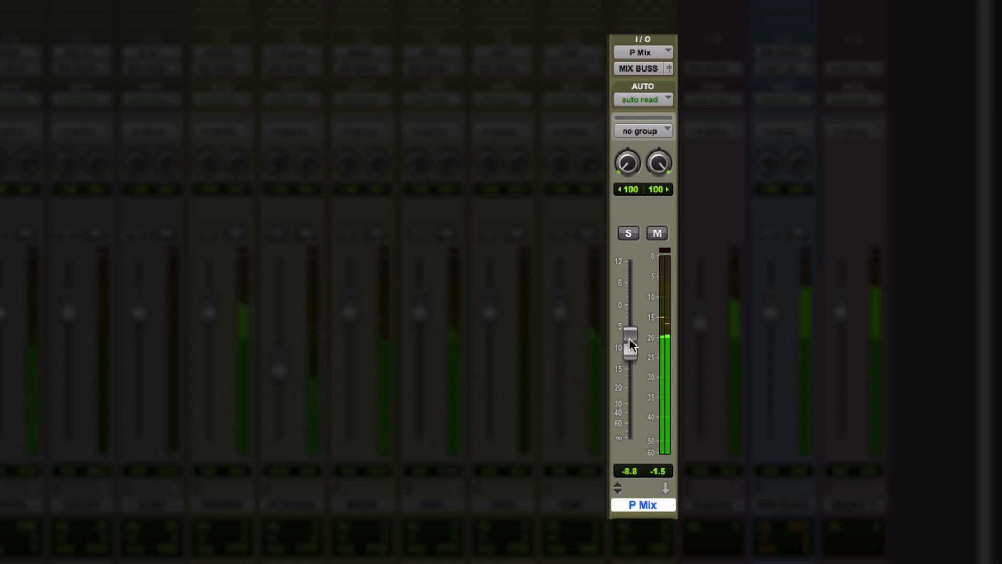
pyautogui.click(665, 236)
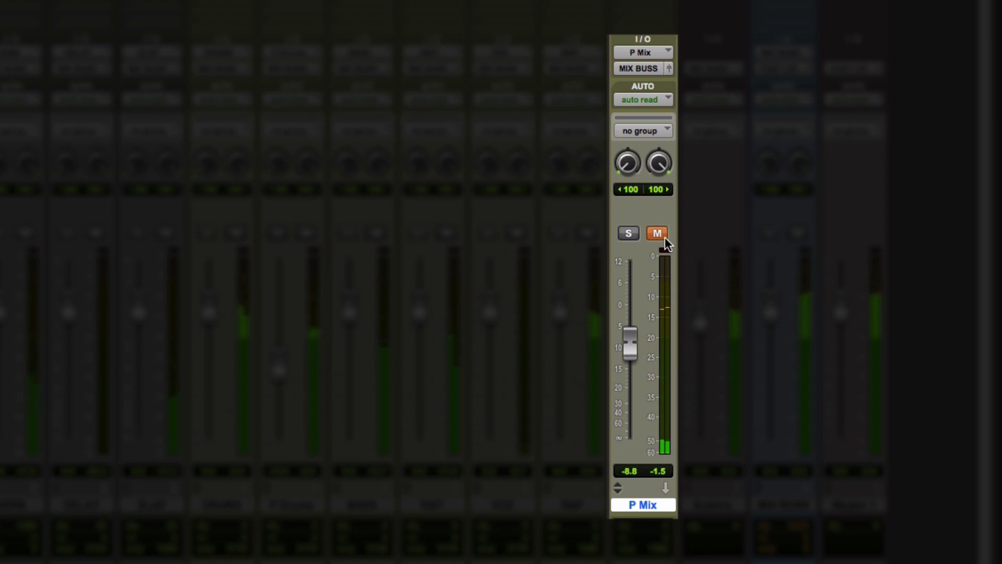
pyautogui.click(665, 236)
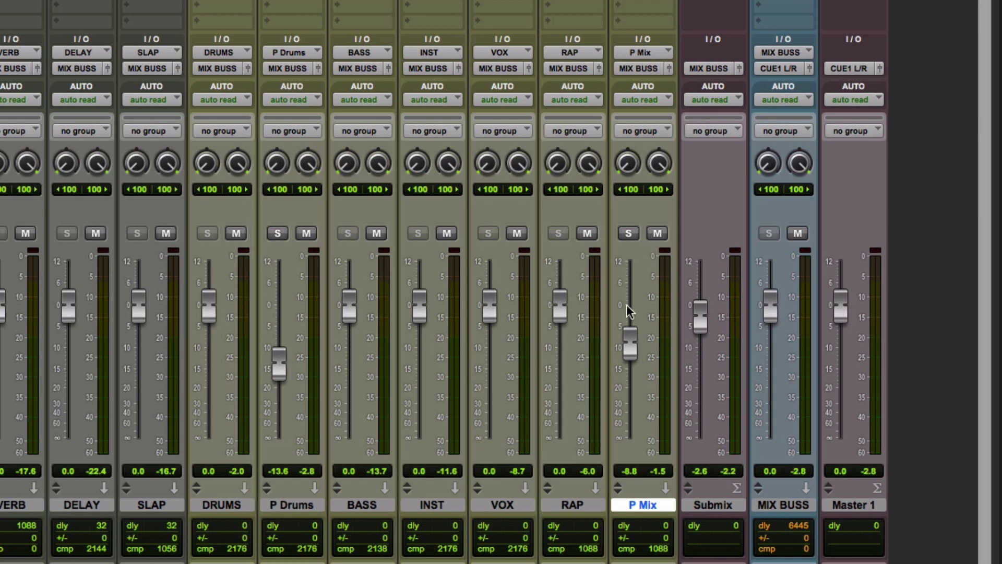
# Step: Set P Mix to -7.7 dB, then toggle its mute repeatedly during playback, ending muted
pyautogui.moveTo(625, 333); pyautogui.dragTo(626, 330)
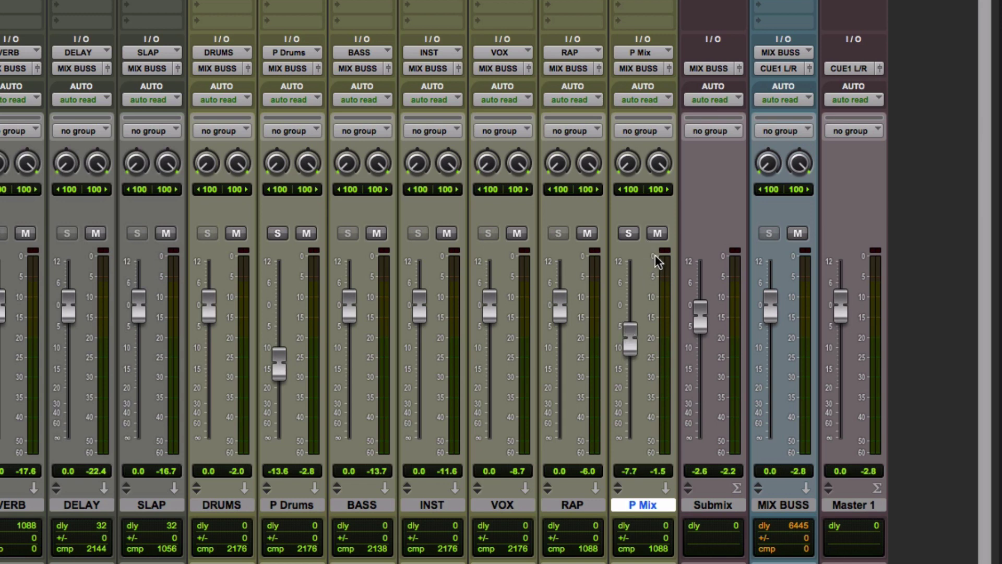
pyautogui.press('space')
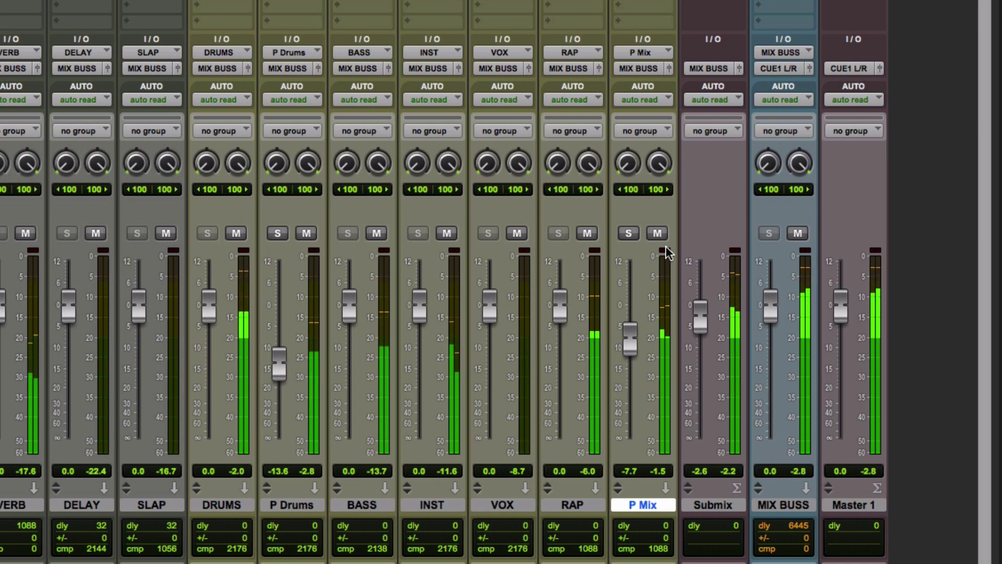
pyautogui.click(659, 232)
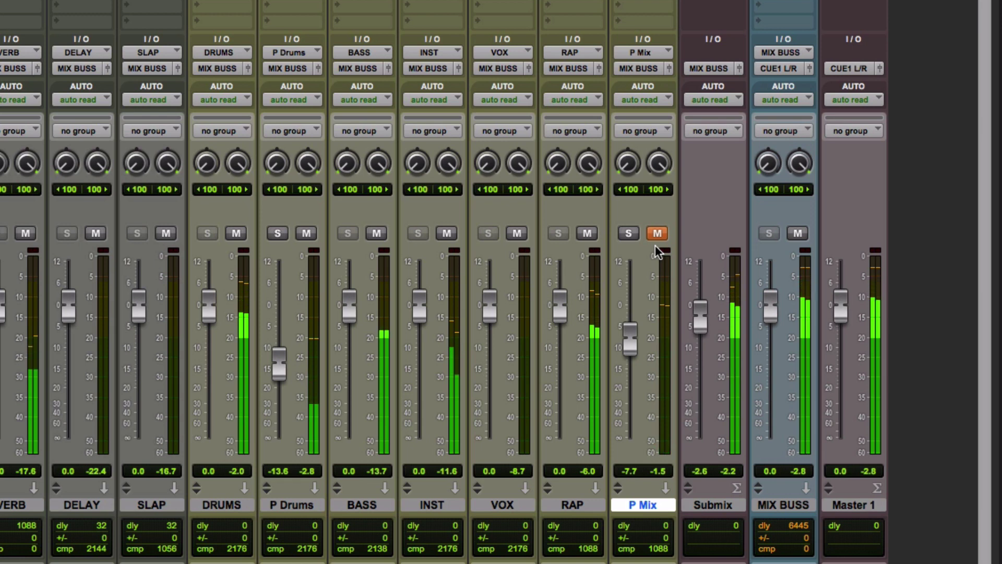
pyautogui.click(656, 236)
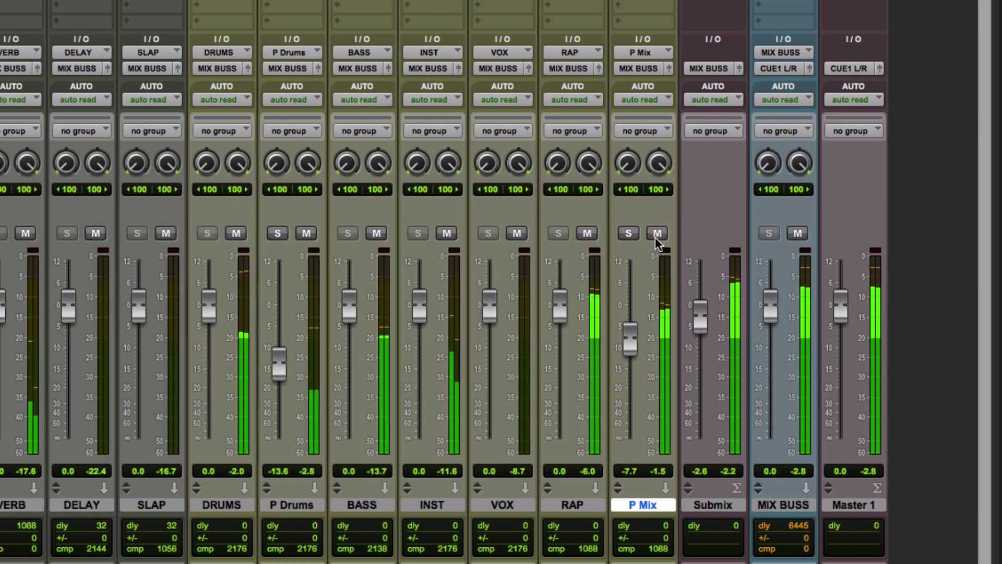
pyautogui.click(656, 236)
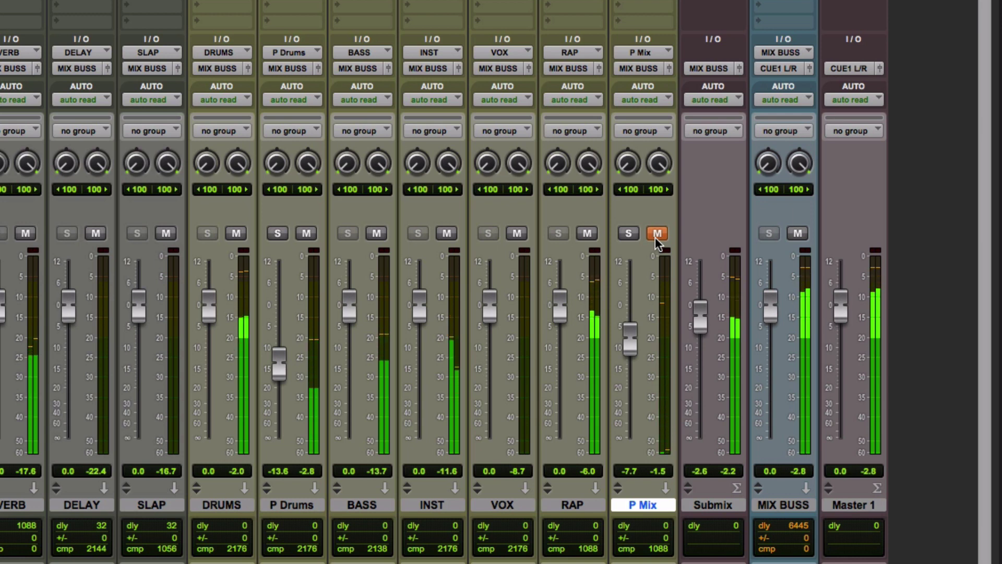
pyautogui.click(655, 237)
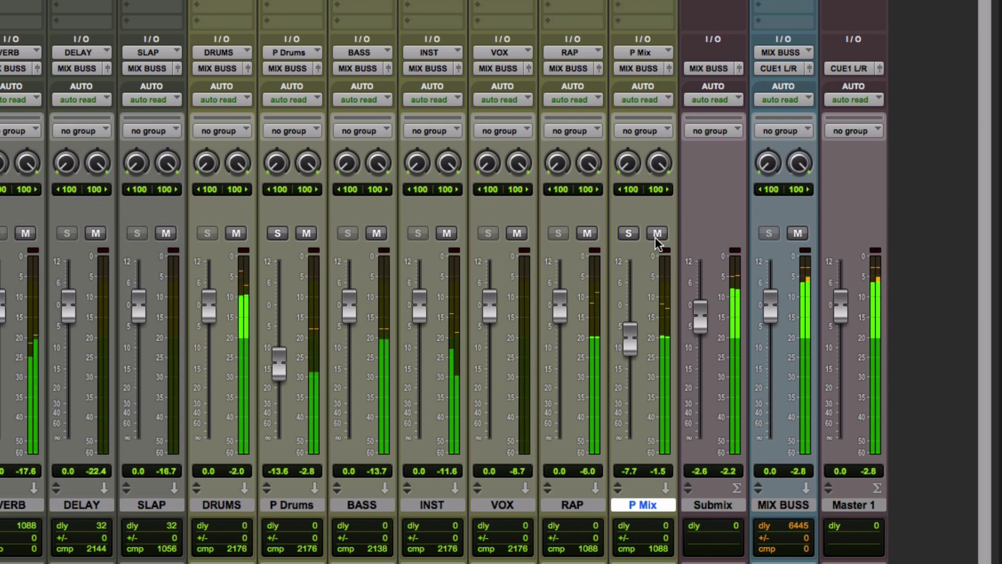
pyautogui.click(656, 236)
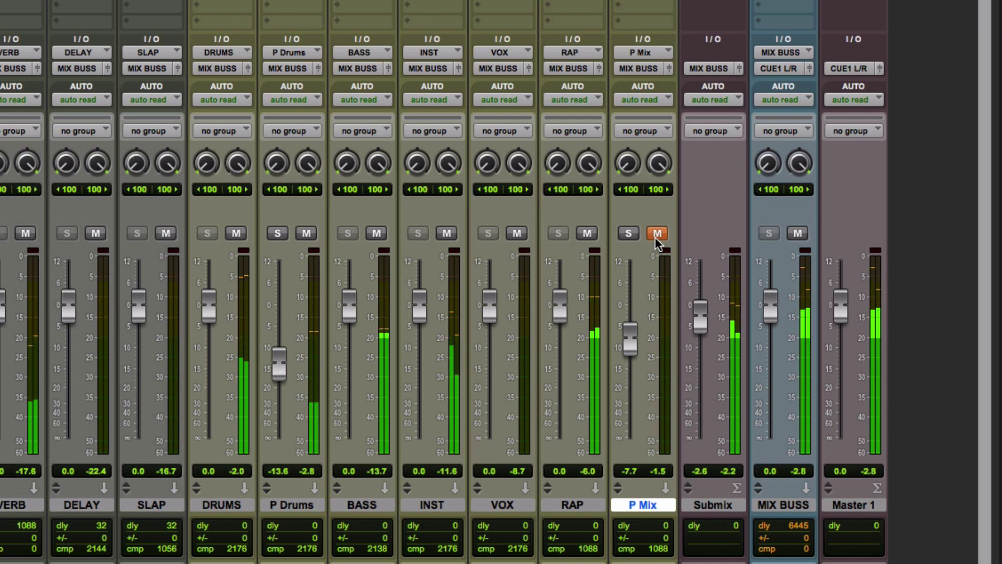
pyautogui.click(656, 237)
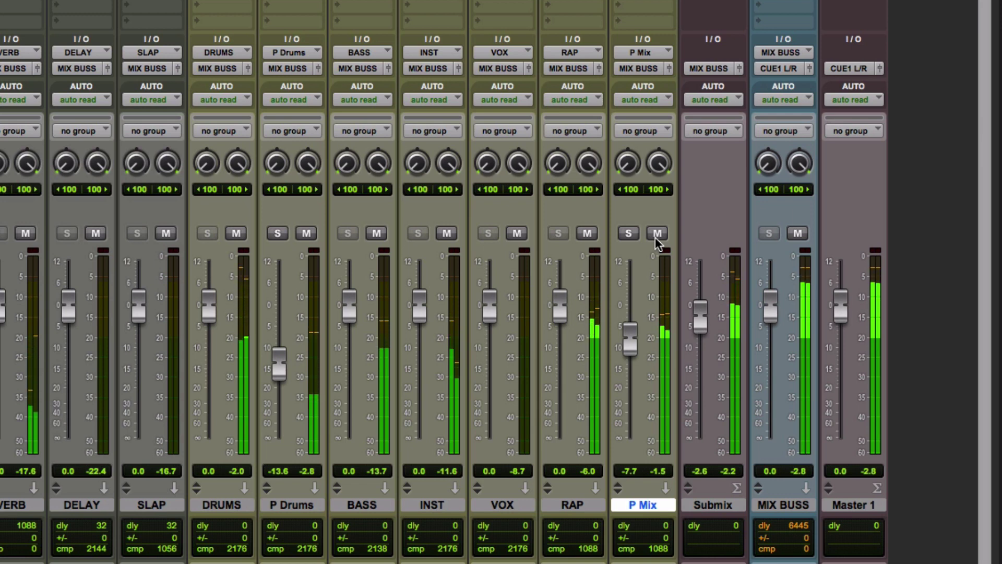
pyautogui.click(655, 237)
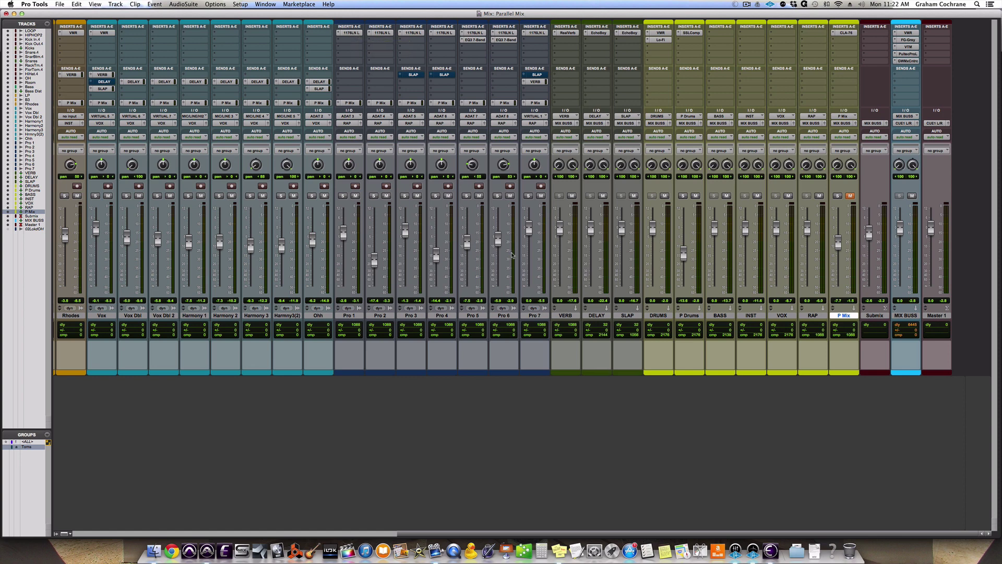
pyautogui.hscroll(-8, 512, 255)
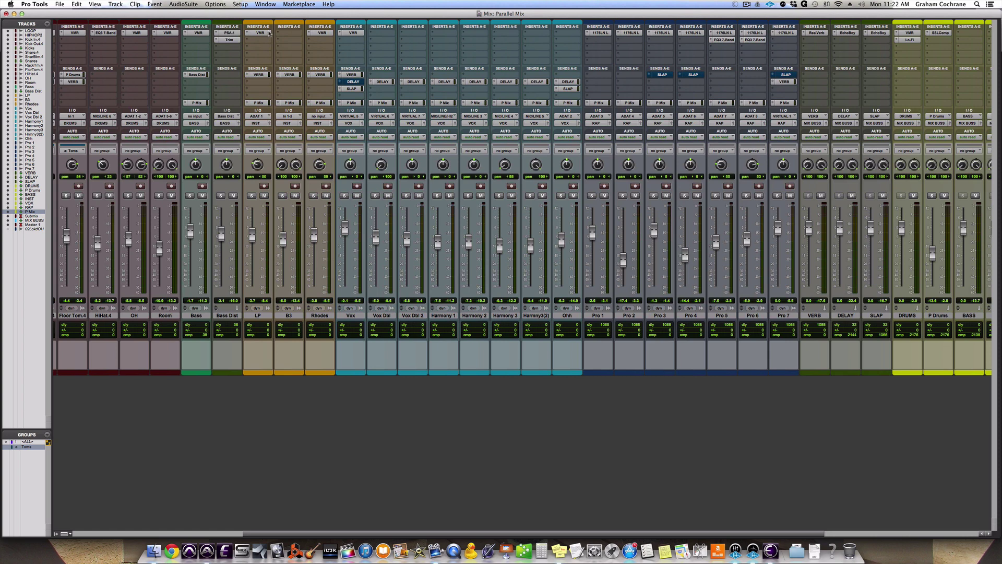
pyautogui.hscroll(8, 405, 179)
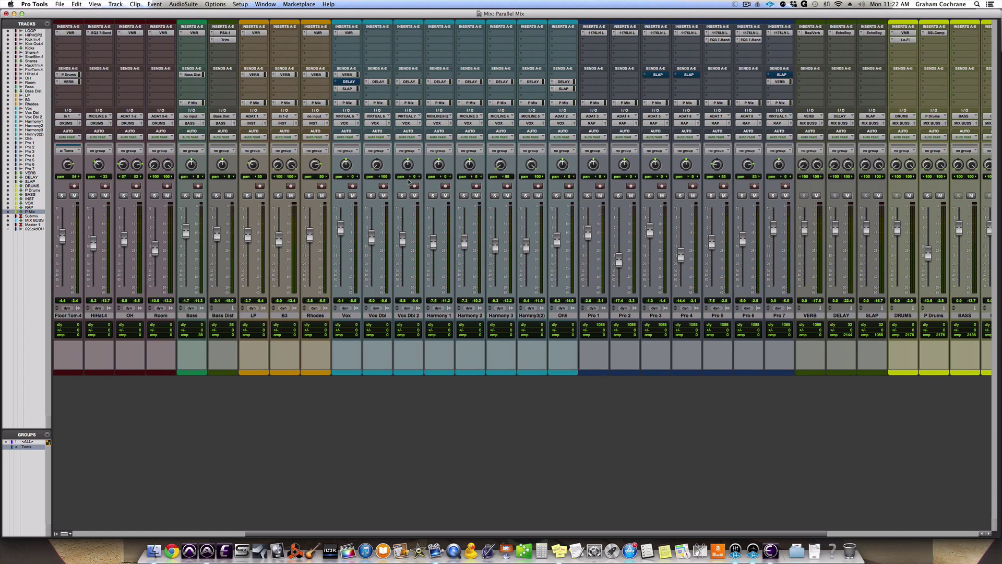